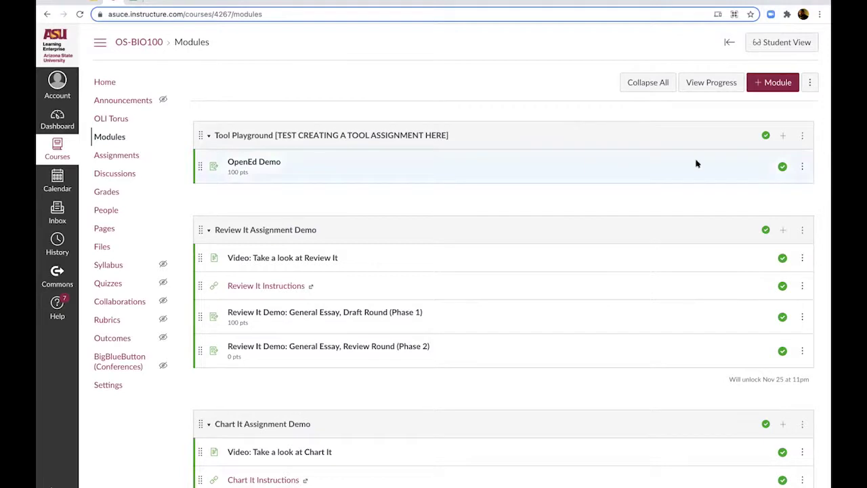
# - Add a new assignment named "OpenEd Demo" to the Tool Playground module
pyautogui.click(782, 135)
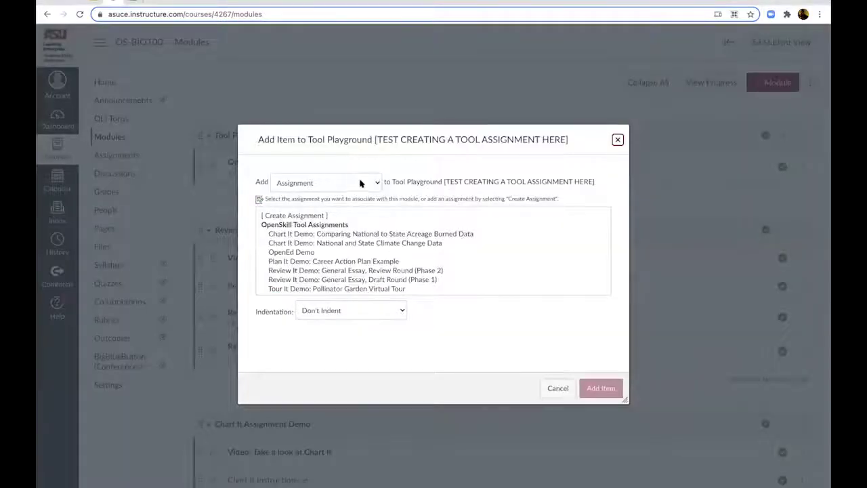
pyautogui.click(316, 214)
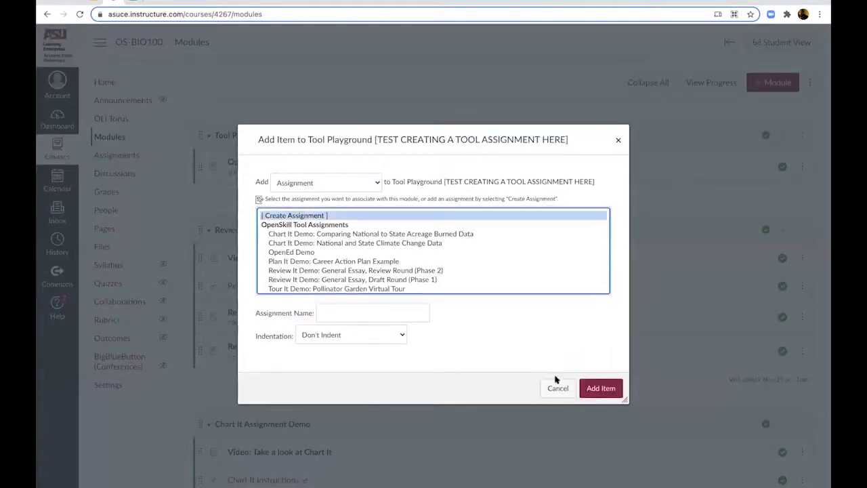
pyautogui.click(372, 310)
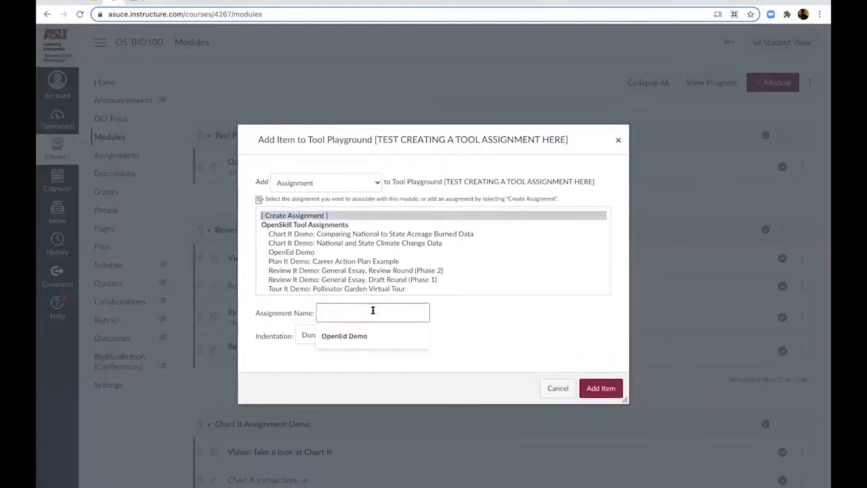
pyautogui.click(359, 334)
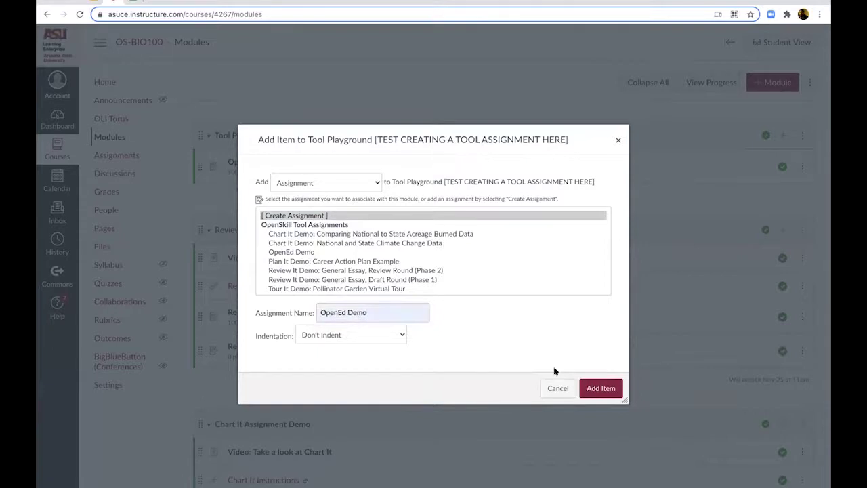
pyautogui.click(591, 388)
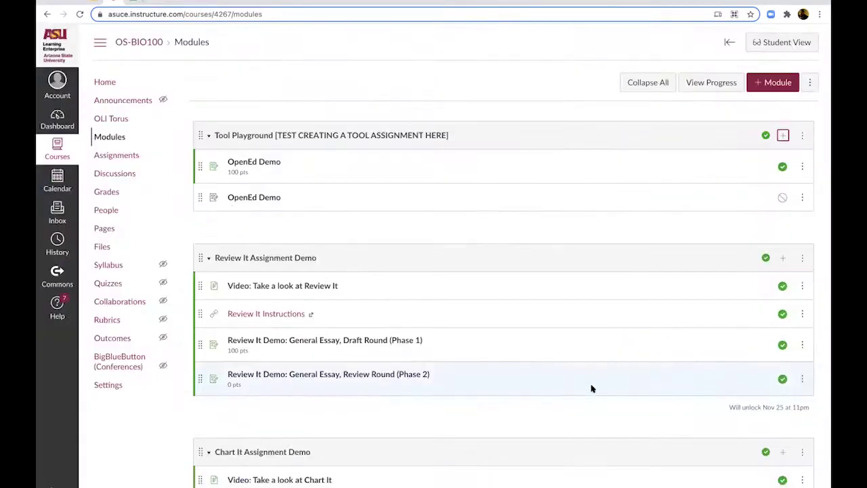
# - Publish the newly added OpenEd Demo assignment and open it for editing
pyautogui.click(782, 197)
pyautogui.click(257, 199)
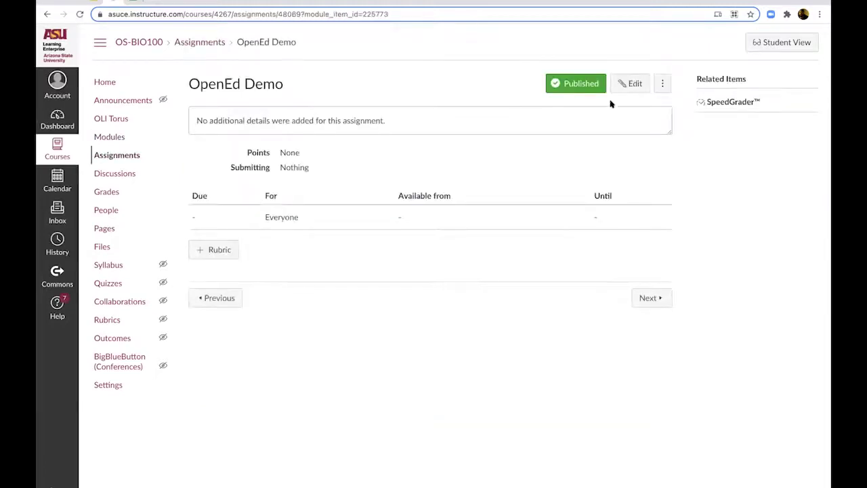
pyautogui.click(629, 84)
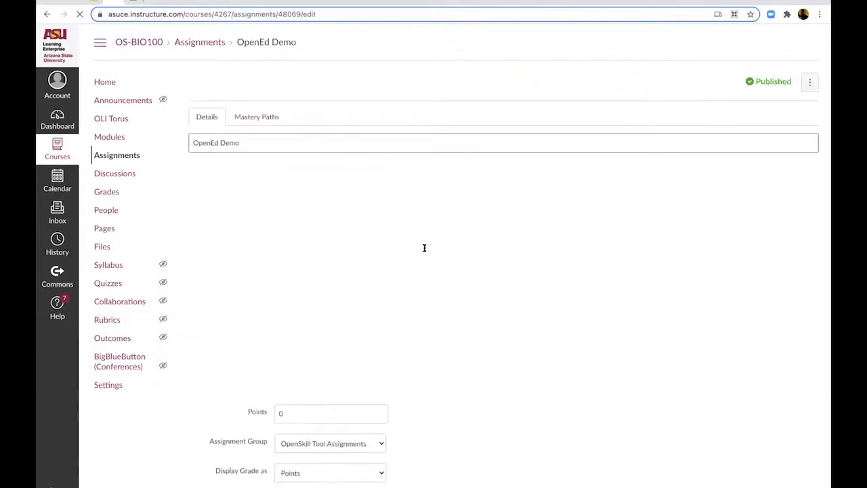
# - Set the OpenEd Demo assignment's submission type to External Tool
pyautogui.scroll(-3, 424, 247)
pyautogui.scroll(-1, 423, 250)
pyautogui.click(371, 191)
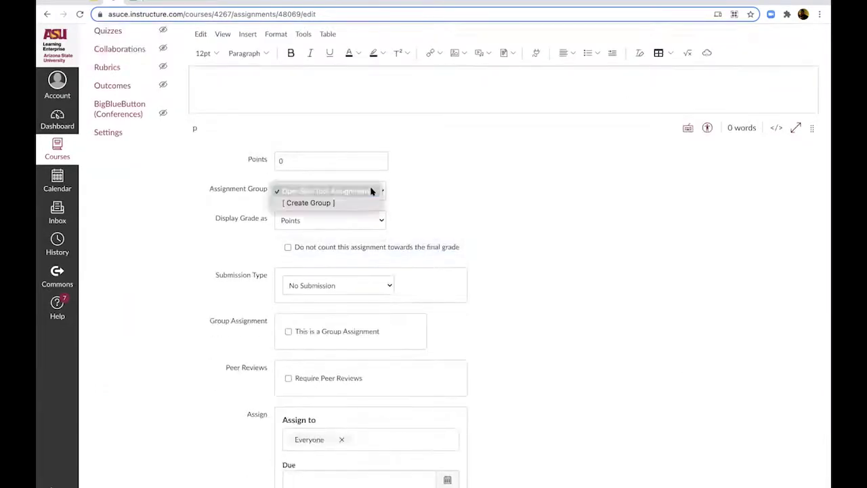
pyautogui.click(441, 201)
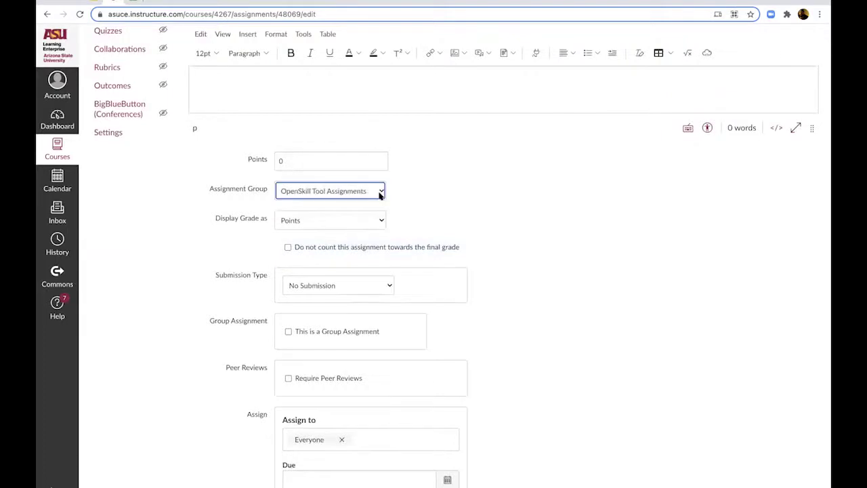
pyautogui.scroll(-1, 378, 202)
pyautogui.click(369, 263)
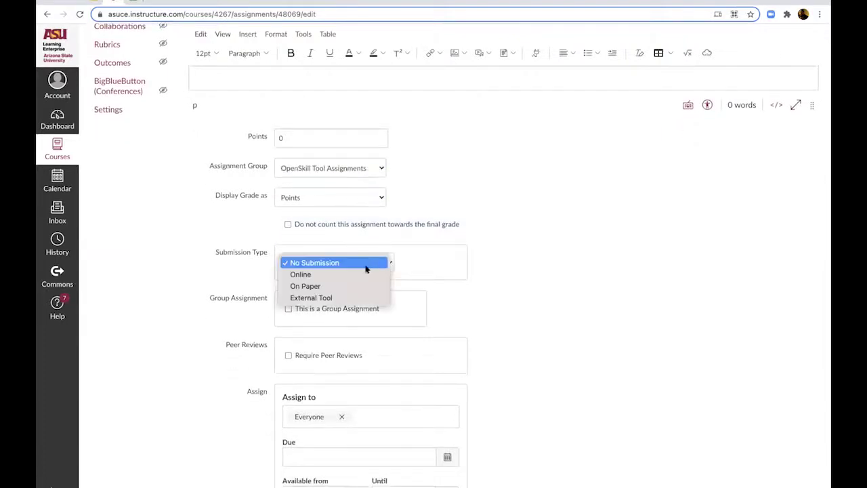
pyautogui.click(358, 297)
# - Find and launch Chart It as the submission's external tool, then reposition and enlarge its resource-linking window
pyautogui.scroll(-2, 399, 285)
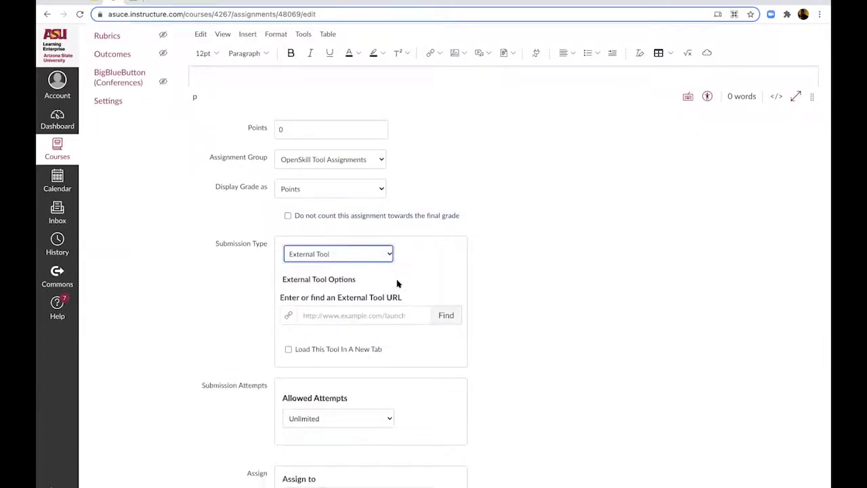
pyautogui.click(444, 258)
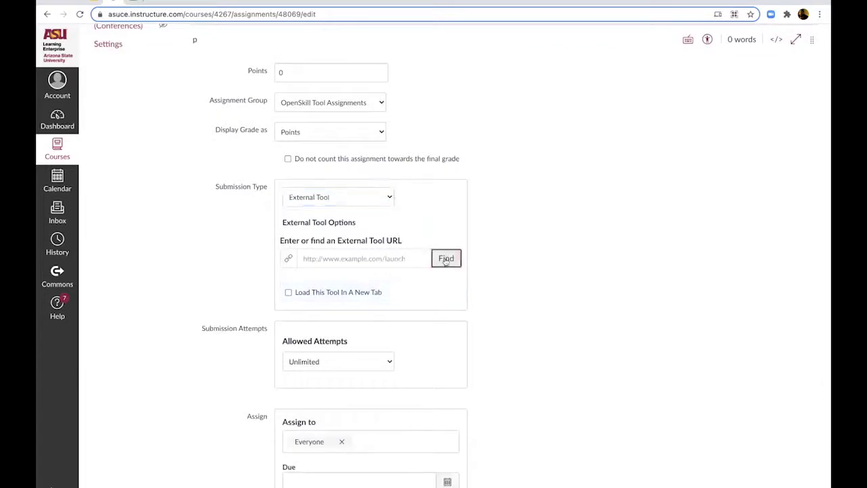
pyautogui.scroll(-1, 436, 287)
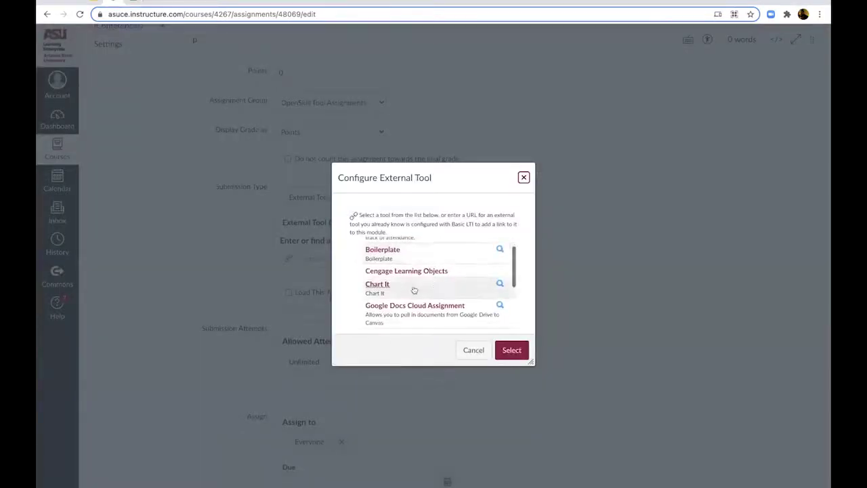
pyautogui.click(404, 286)
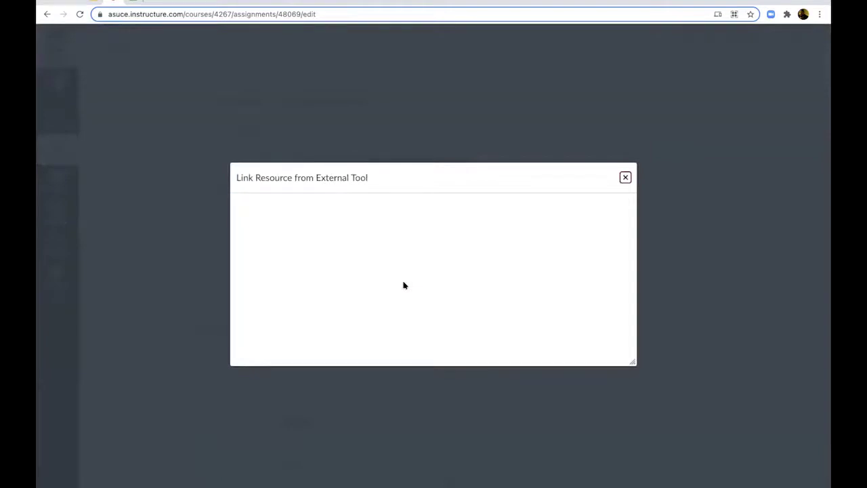
pyautogui.moveTo(443, 165); pyautogui.dragTo(366, 88)
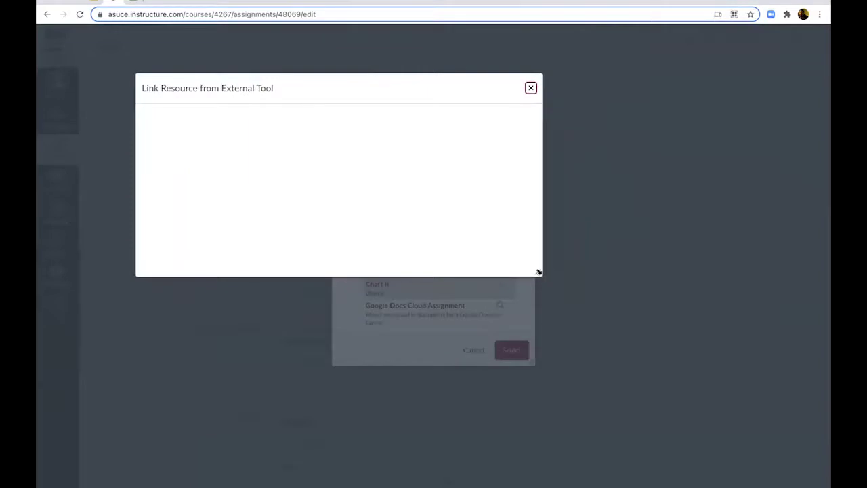
pyautogui.moveTo(573, 300); pyautogui.dragTo(697, 387)
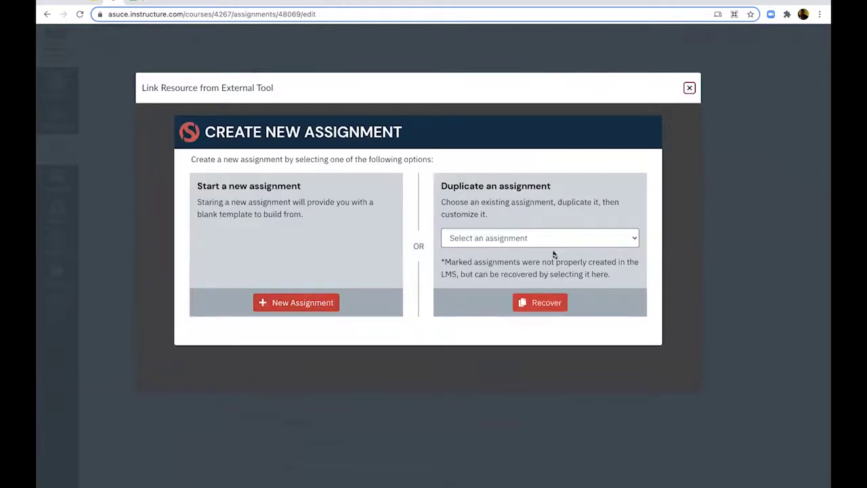
# - Start a blank Chart It assignment titled "Burned Acreage Data" and look at the Average Annual Burned Acreage spreadsheet
pyautogui.click(315, 299)
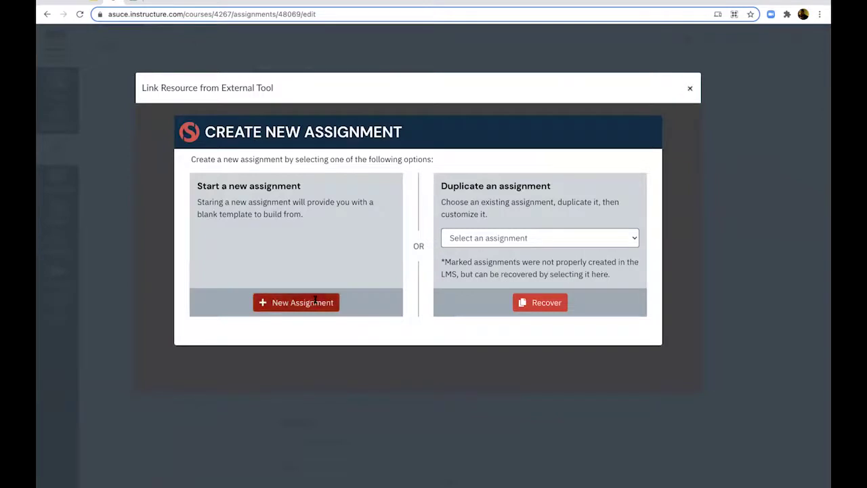
pyautogui.click(265, 205)
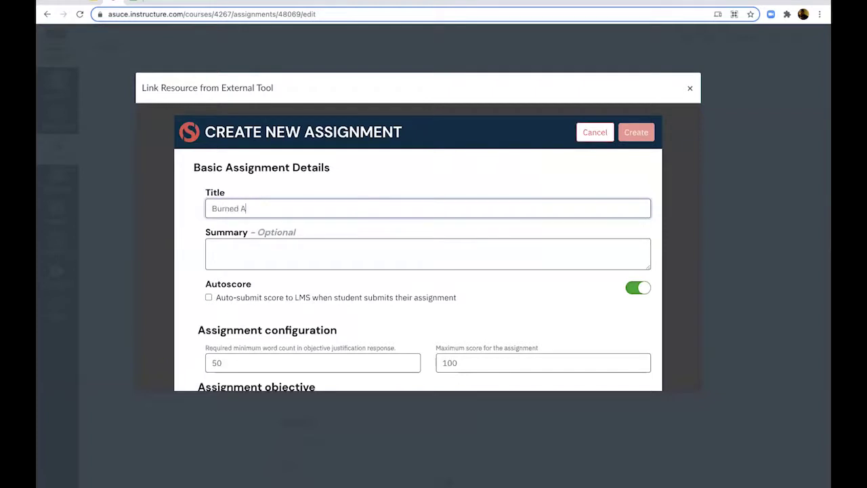
pyautogui.write('Burned Acreage Data')
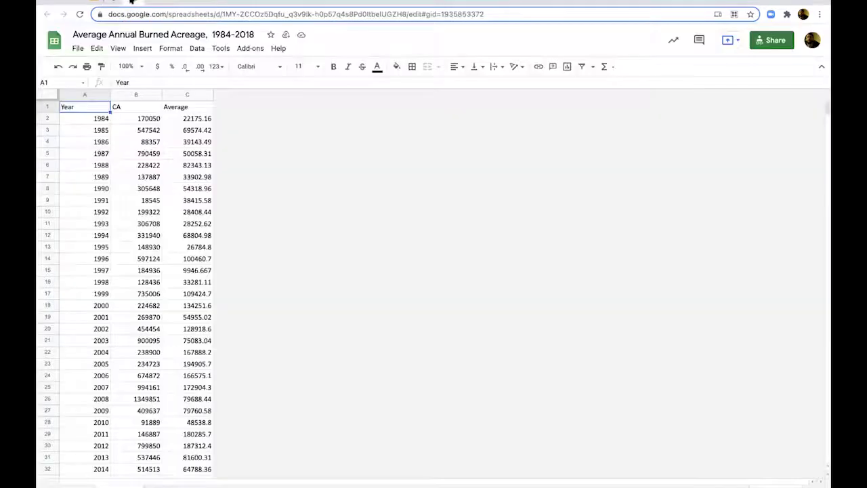
pyautogui.click(132, 3)
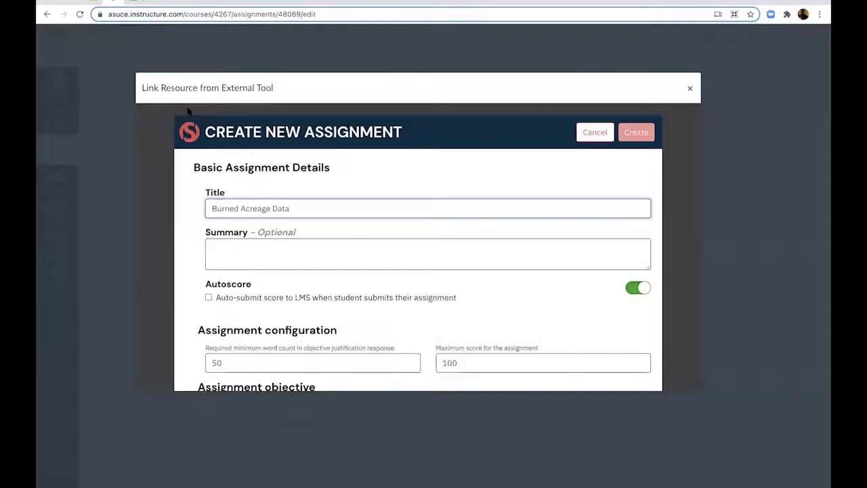
# - Enable auto-submitting scores to the LMS and enter the assignment objective "Why did you choose this chart?"
pyautogui.scroll(-2, 374, 292)
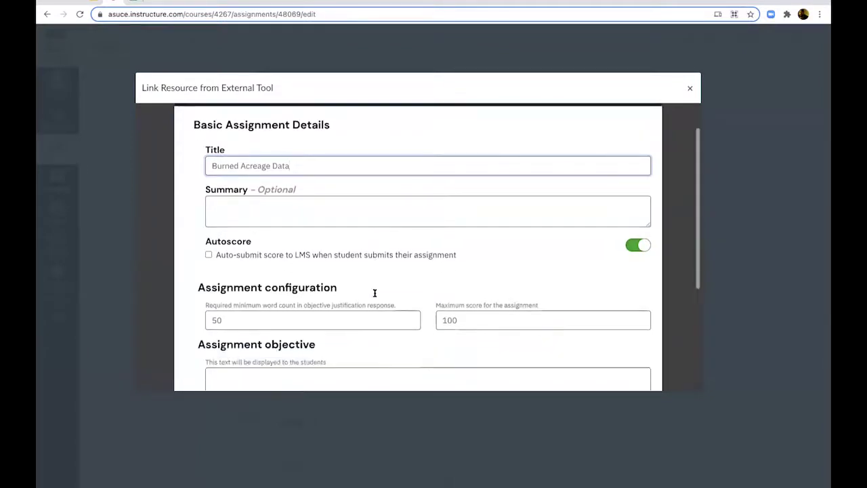
pyautogui.click(208, 214)
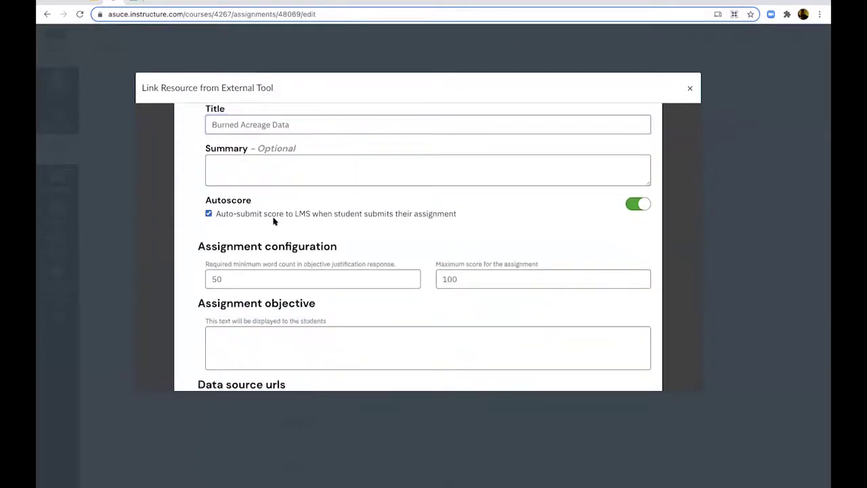
pyautogui.scroll(-2, 274, 223)
pyautogui.click(293, 253)
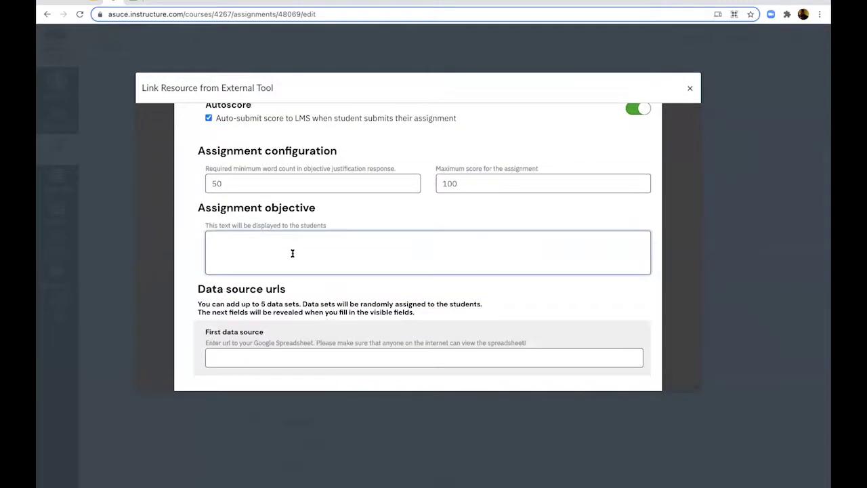
pyautogui.write('Why did you choose this chart')
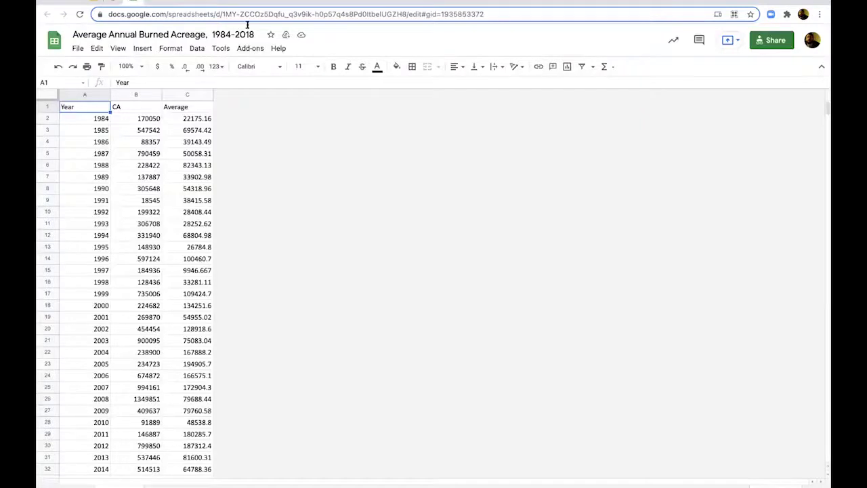
# - Copy the Average Annual Burned Acreage spreadsheet's URL and paste it as the first data source
pyautogui.click(258, 16)
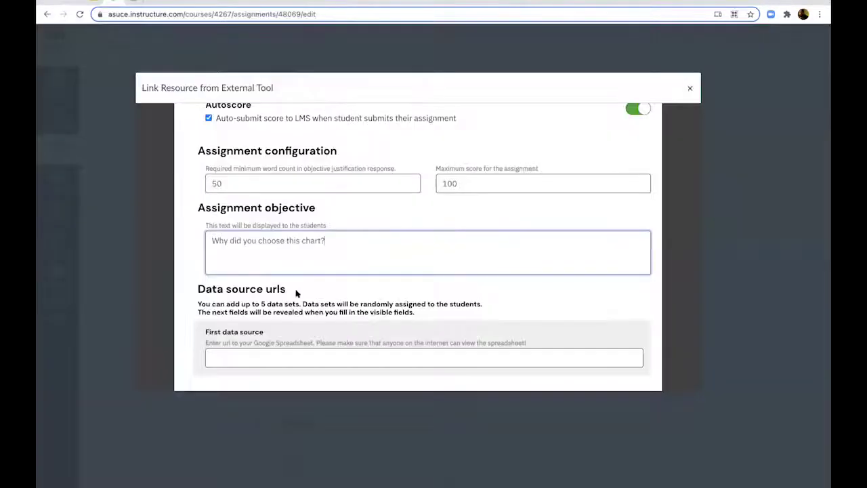
pyautogui.scroll(-1, 296, 292)
pyautogui.click(276, 315)
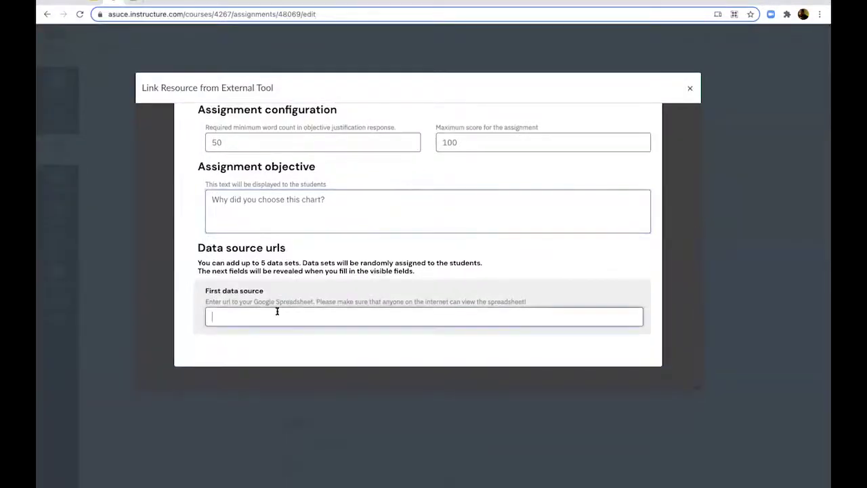
pyautogui.hotkey('ctrl', 'v')
# - Preview the data table loaded from the first data source, look through its rows, and close the preview
pyautogui.scroll(-2, 284, 271)
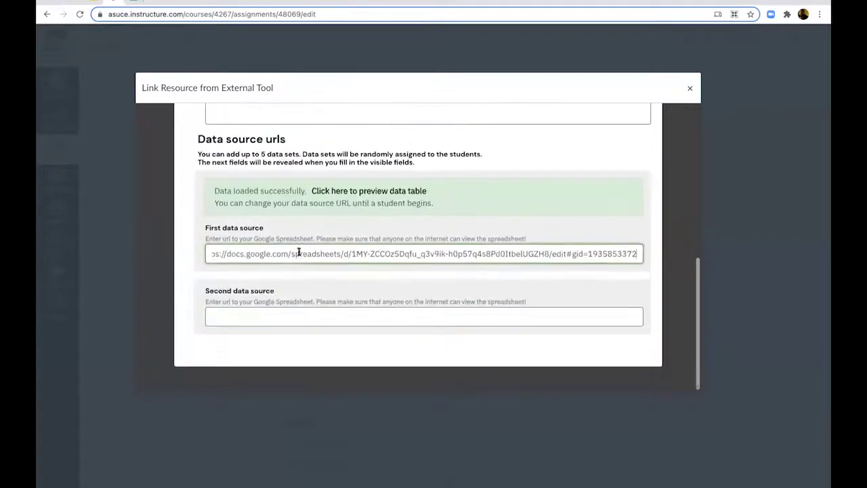
pyautogui.click(386, 191)
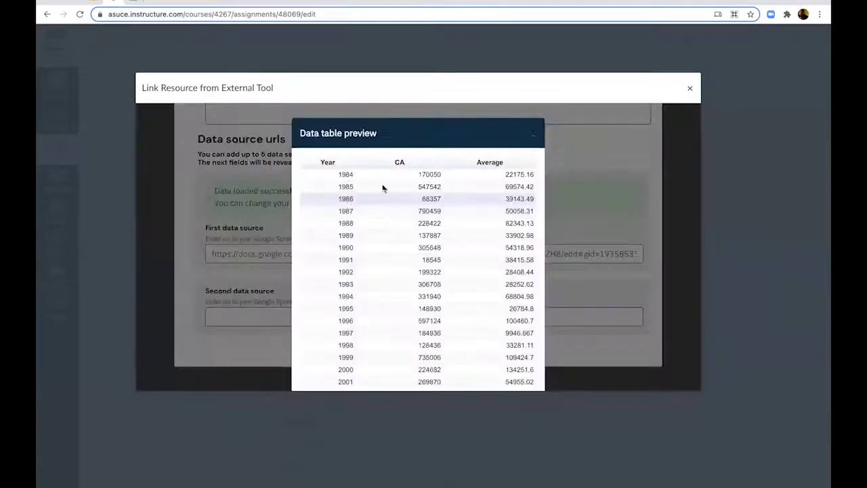
pyautogui.scroll(-5, 441, 280)
pyautogui.scroll(5, 441, 280)
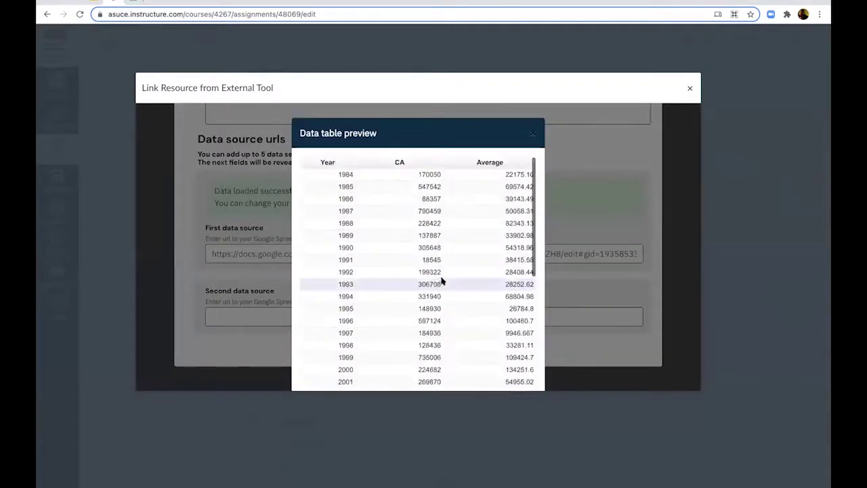
pyautogui.click(532, 133)
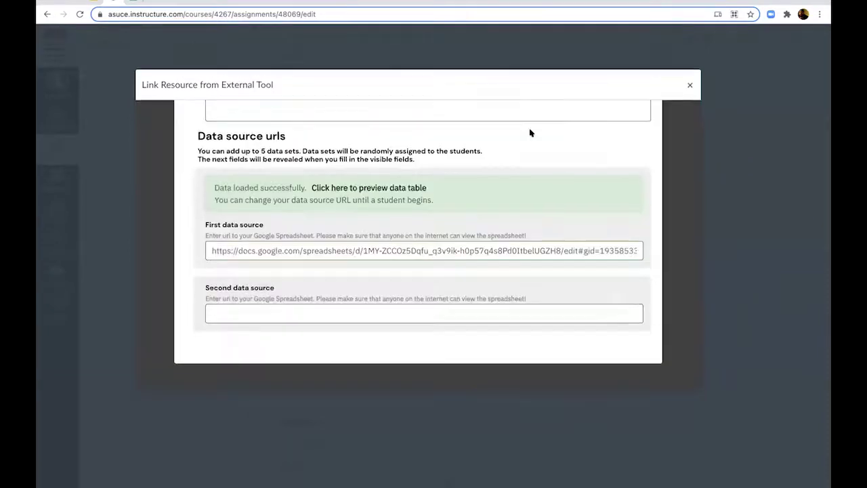
# - Create the Burned Acreage Data assignment and confirm Chart It as the external tool for the submission
pyautogui.scroll(-3, 530, 132)
pyautogui.scroll(5, 587, 300)
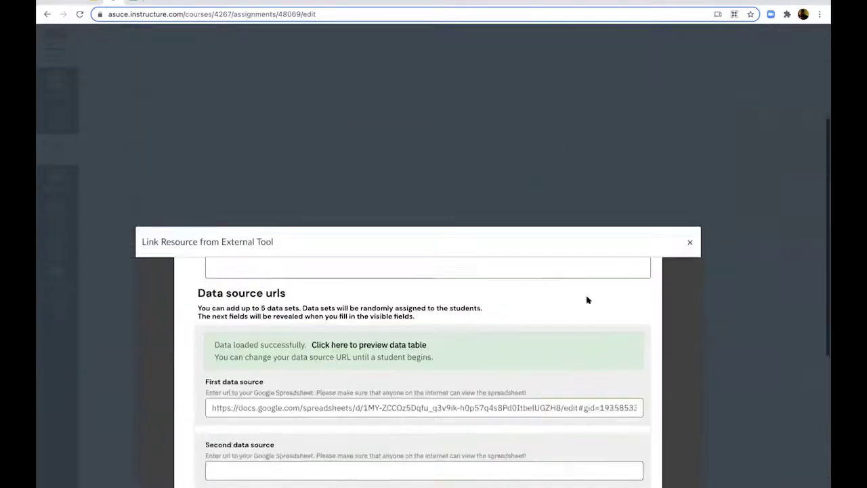
pyautogui.scroll(5, 586, 300)
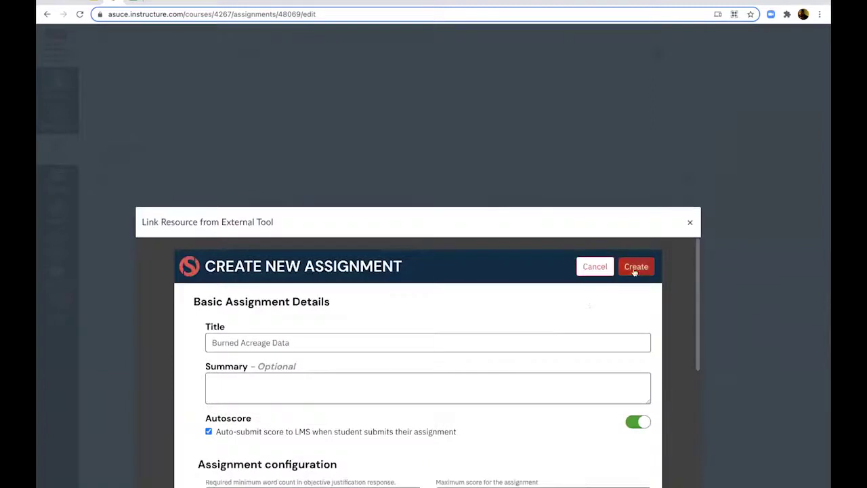
pyautogui.click(635, 267)
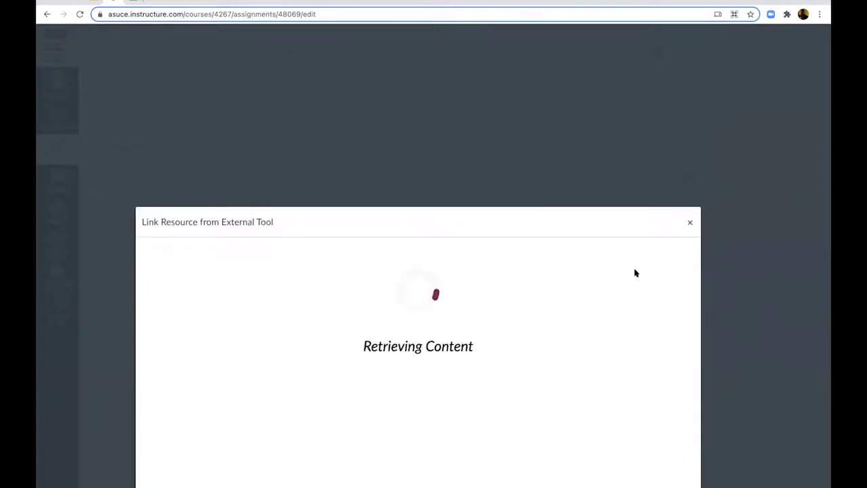
pyautogui.scroll(-5, 566, 236)
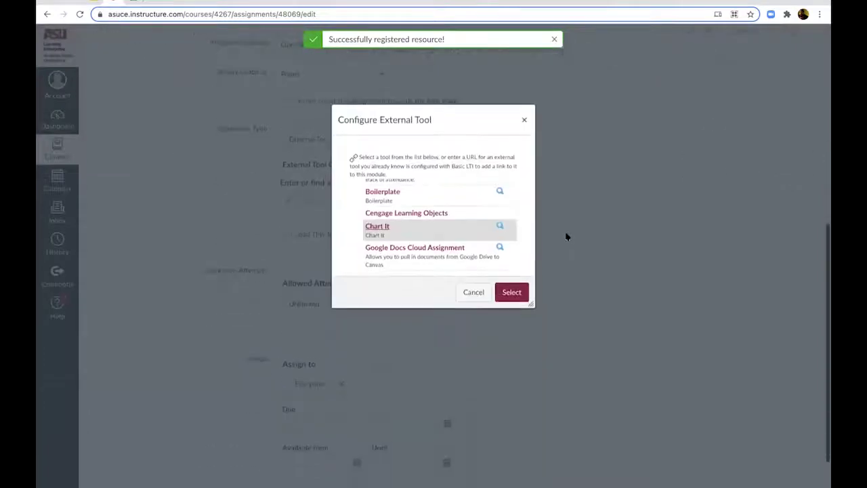
pyautogui.click(508, 291)
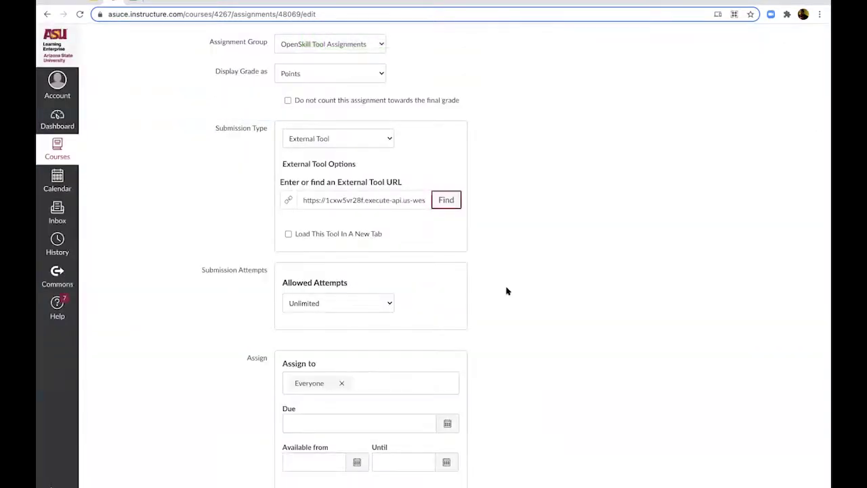
# - Set the OpenEd Demo assignment's points to 100 and save the assignment settings
pyautogui.scroll(-3, 508, 288)
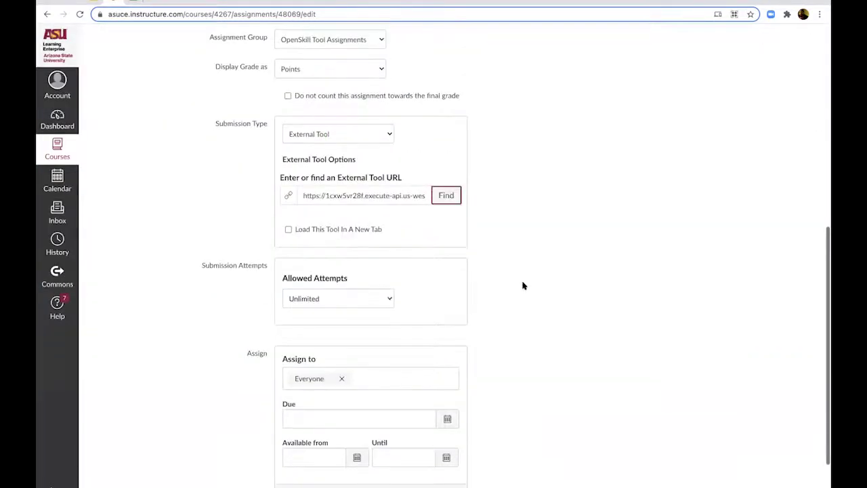
pyautogui.scroll(10, 513, 277)
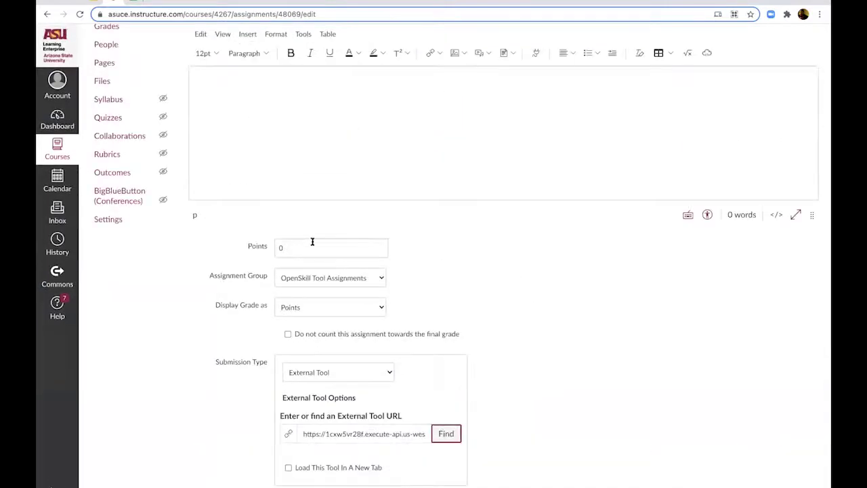
pyautogui.click(312, 242)
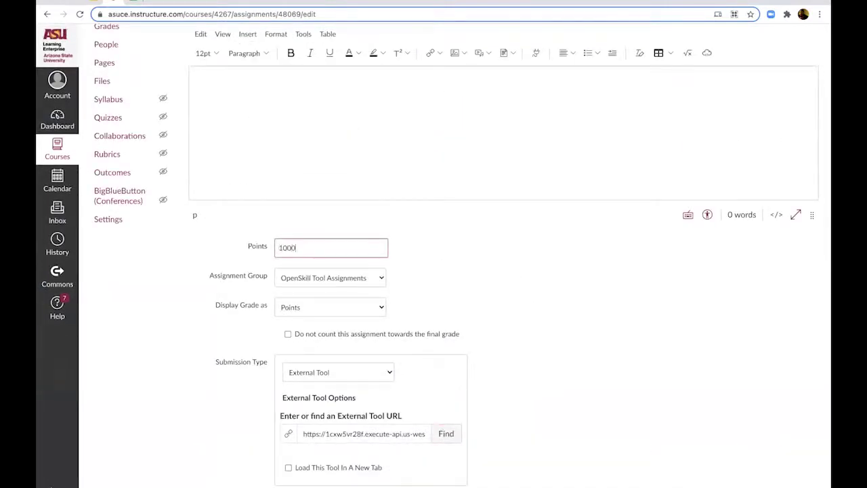
pyautogui.scroll(3, 397, 229)
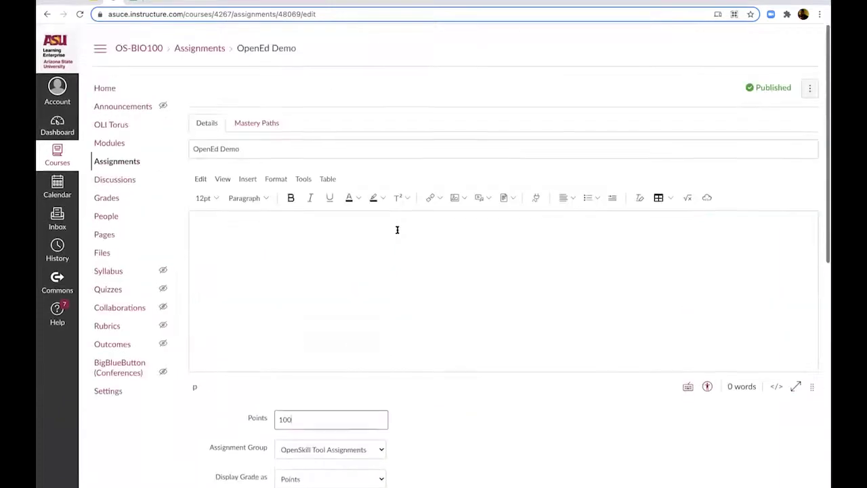
pyautogui.scroll(-7, 397, 230)
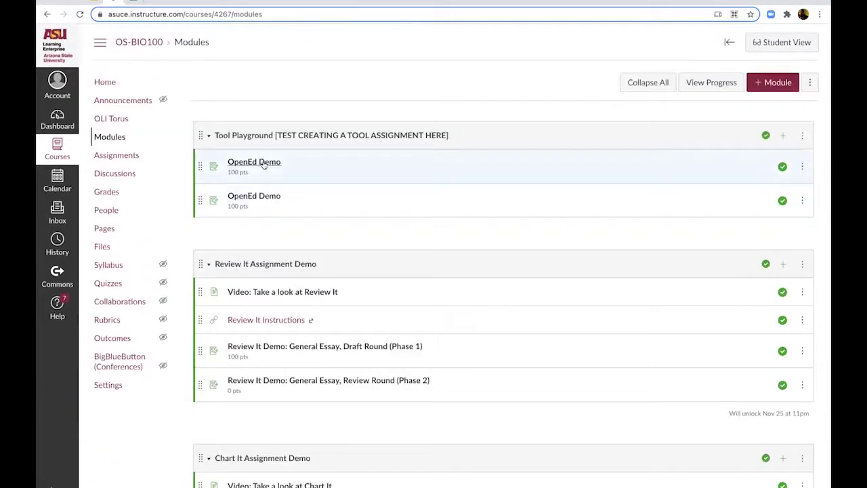
# - Launch the first OpenEd Demo assignment in the Tool Playground module as instructor and view Student #1's submission
pyautogui.click(265, 165)
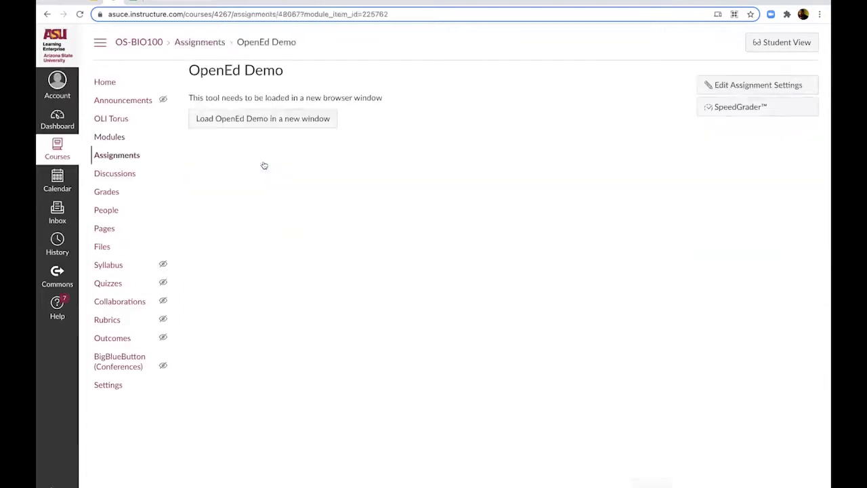
pyautogui.click(264, 122)
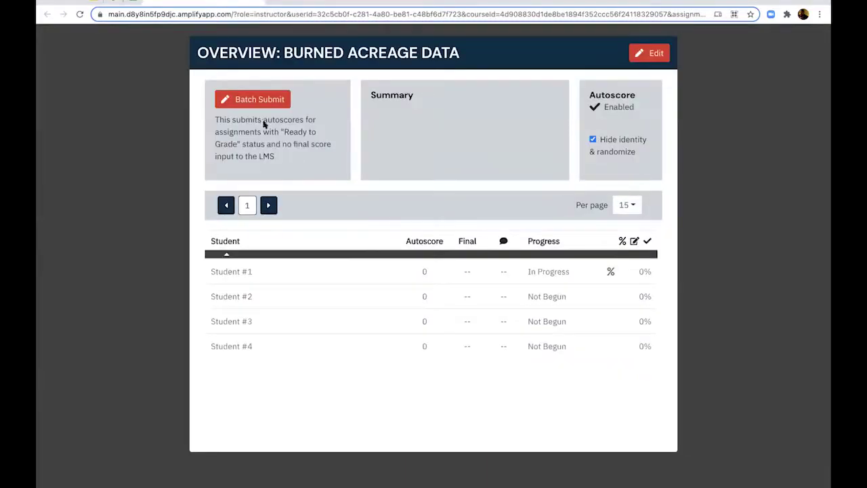
pyautogui.click(331, 283)
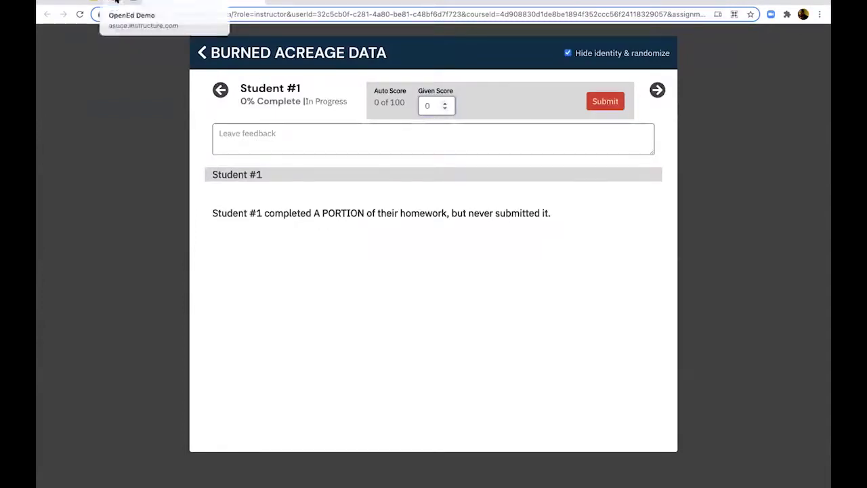
# - Return to the course's modules, enter Student View, and launch the first OpenEd Demo assignment as a student
pyautogui.click(117, 3)
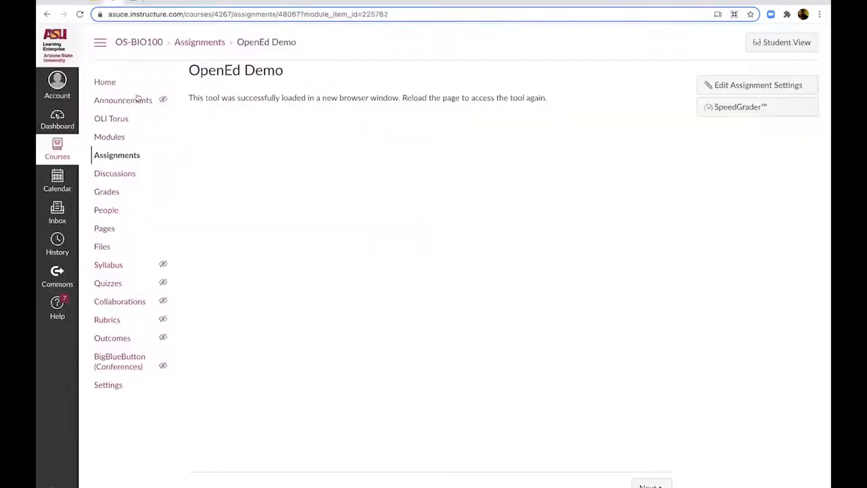
pyautogui.click(109, 138)
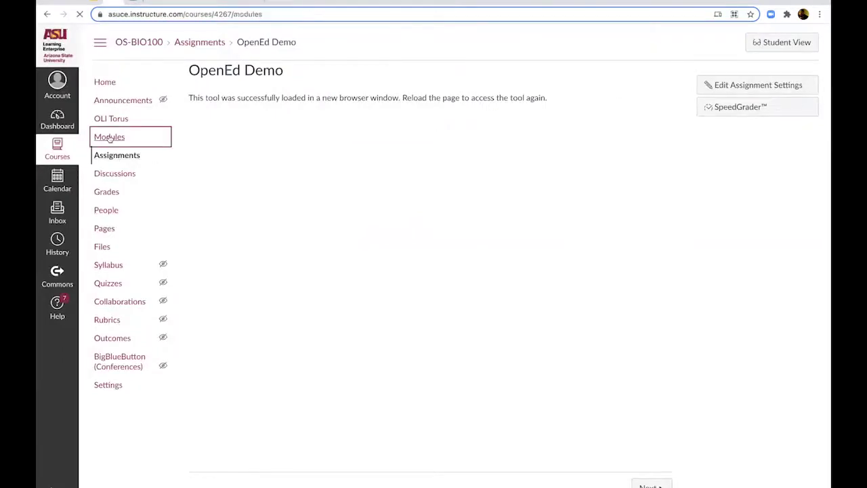
pyautogui.click(785, 42)
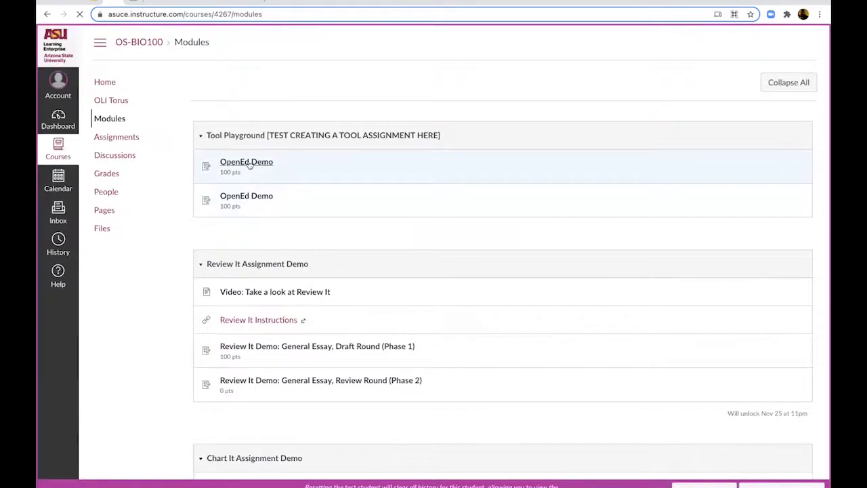
pyautogui.click(247, 163)
pyautogui.click(251, 158)
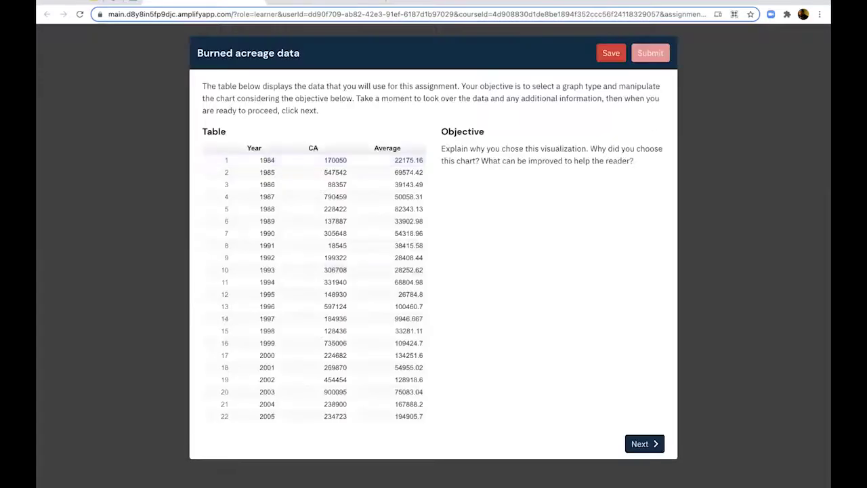
# - Proceed past the data table to the chart editor and apply the Scatter chart
pyautogui.click(644, 442)
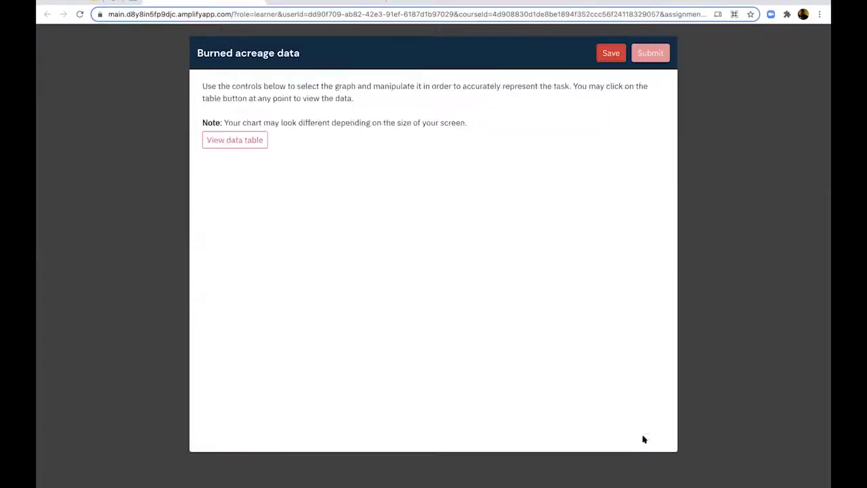
pyautogui.click(255, 196)
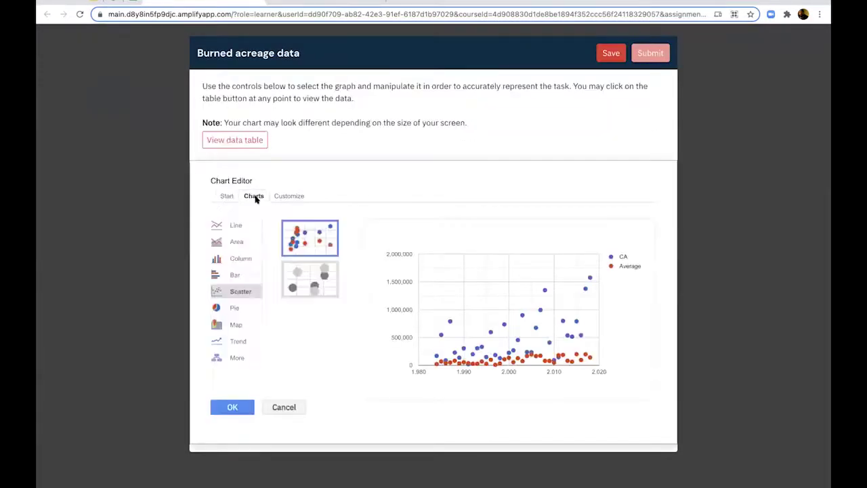
pyautogui.click(233, 407)
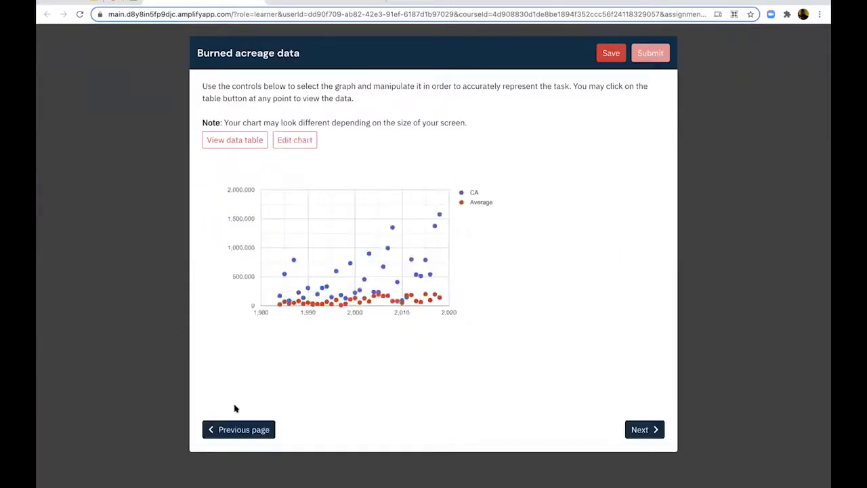
# - Add a linear trendline to the chart's CA series, apply it, and continue to the written explanation field
pyautogui.click(302, 140)
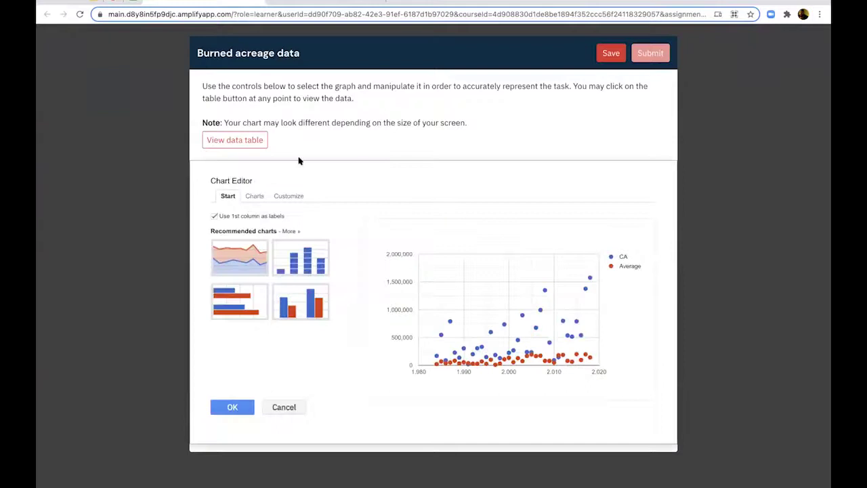
pyautogui.click(255, 196)
pyautogui.click(287, 196)
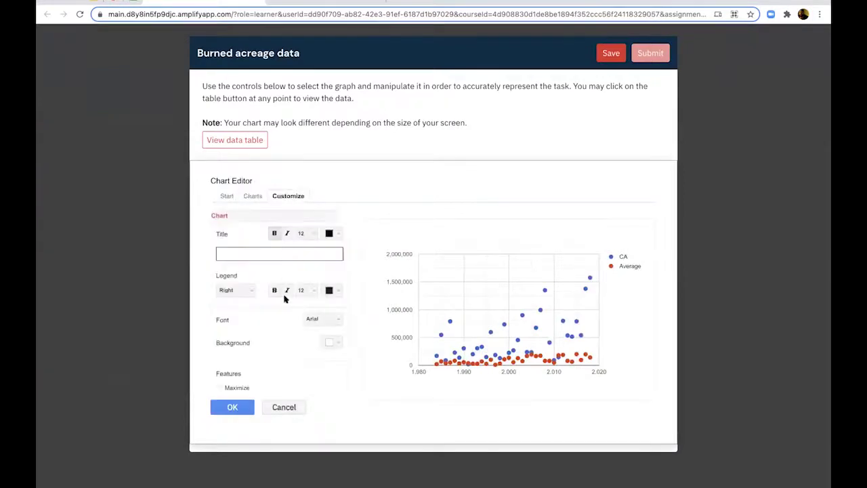
pyautogui.scroll(-10, 284, 295)
pyautogui.scroll(-4, 284, 296)
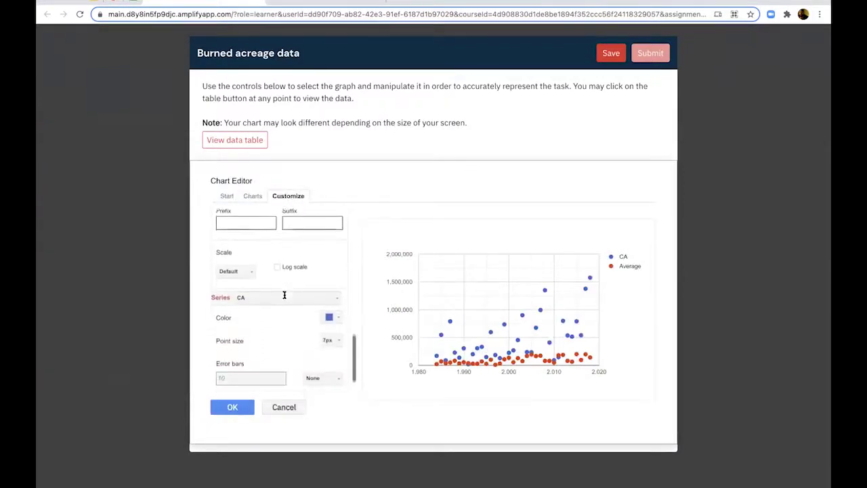
pyautogui.click(302, 375)
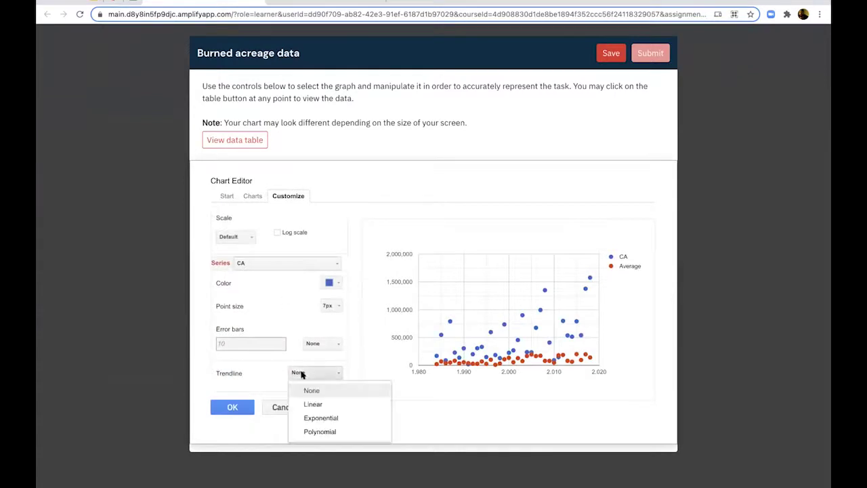
pyautogui.click(311, 404)
pyautogui.click(242, 406)
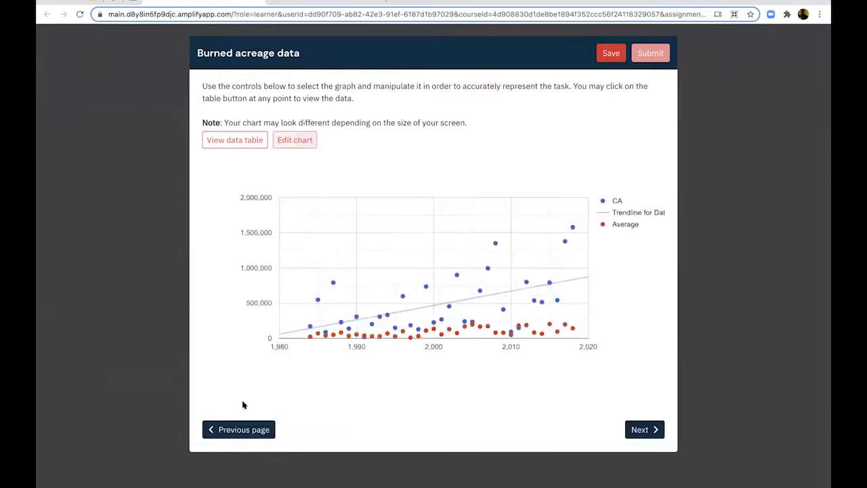
pyautogui.click(638, 428)
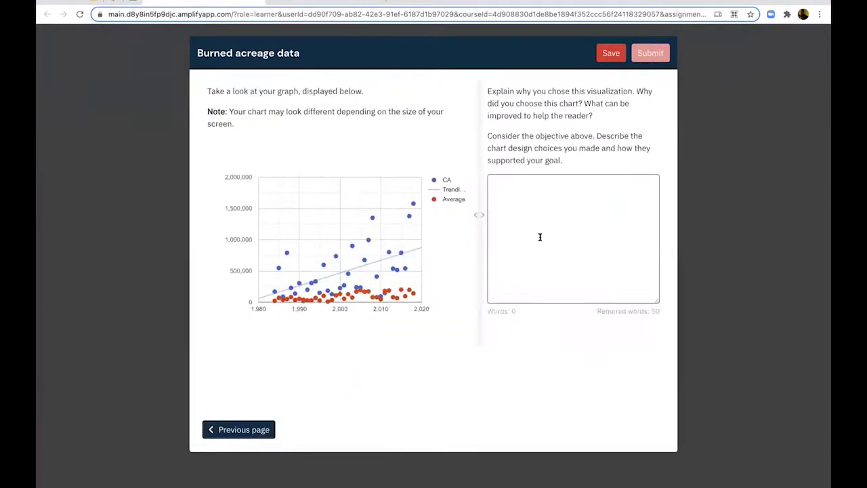
pyautogui.click(539, 236)
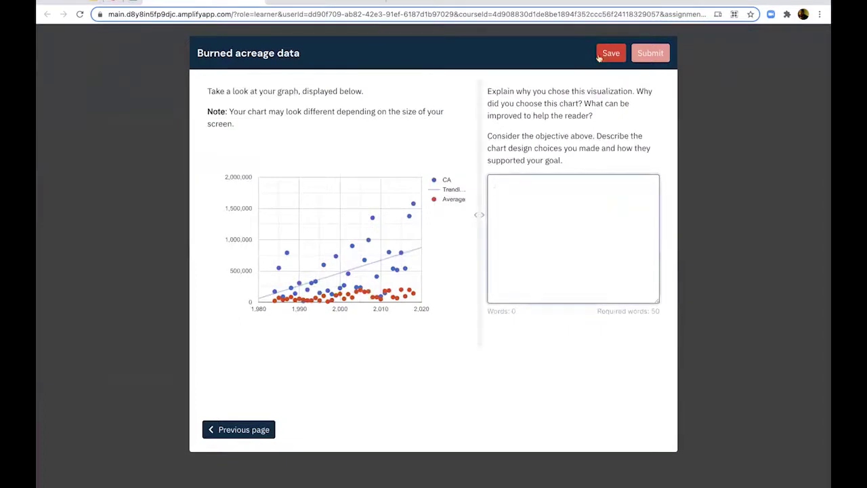
# - Switch back to the Canvas course, open OLI Torus, and look through the OpenSkill Demo course overview
pyautogui.click(112, 2)
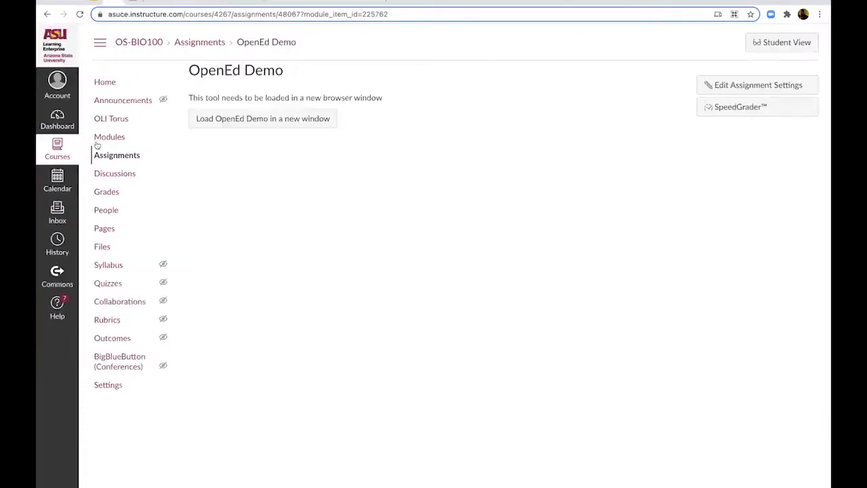
pyautogui.click(108, 118)
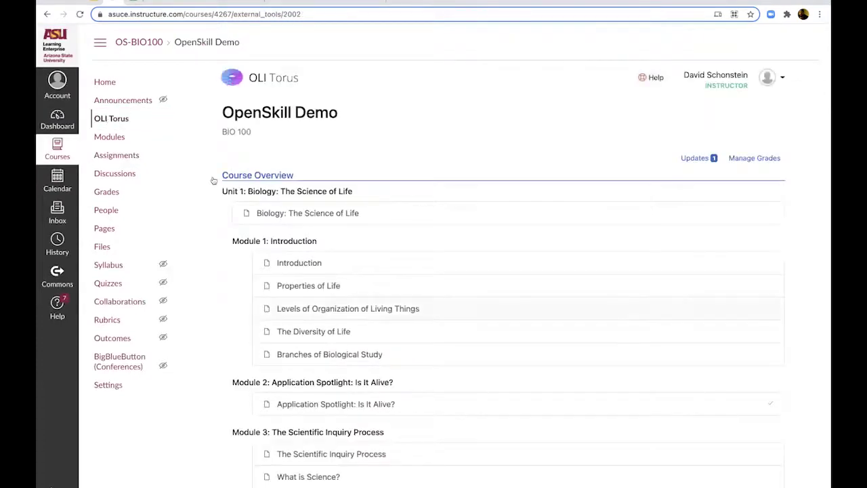
pyautogui.scroll(-3, 213, 181)
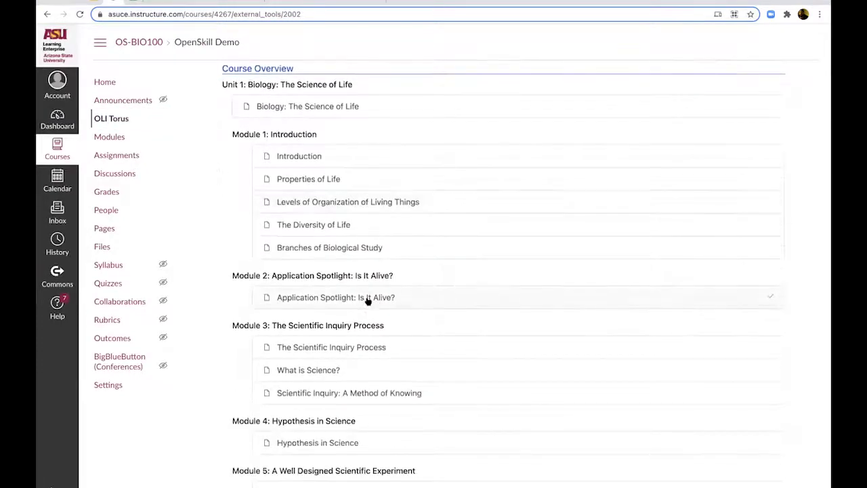
pyautogui.scroll(-10, 368, 301)
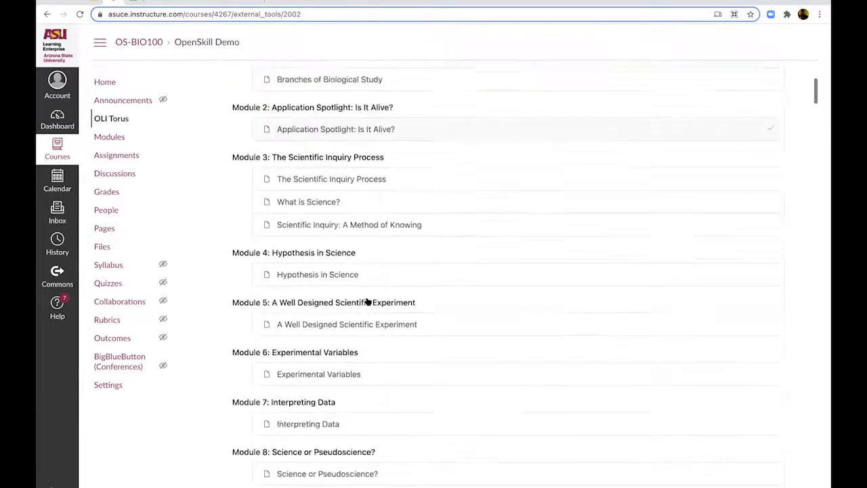
pyautogui.scroll(7, 368, 301)
pyautogui.scroll(10, 368, 302)
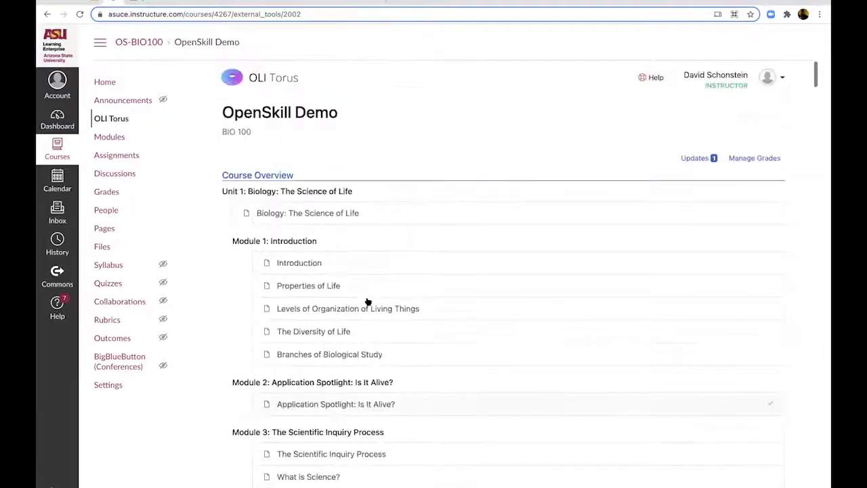
# - Open the Application Spotlight: Is It Alive? lesson and look through its text, Learn by Doing questions, and final open-response activity
pyautogui.click(348, 405)
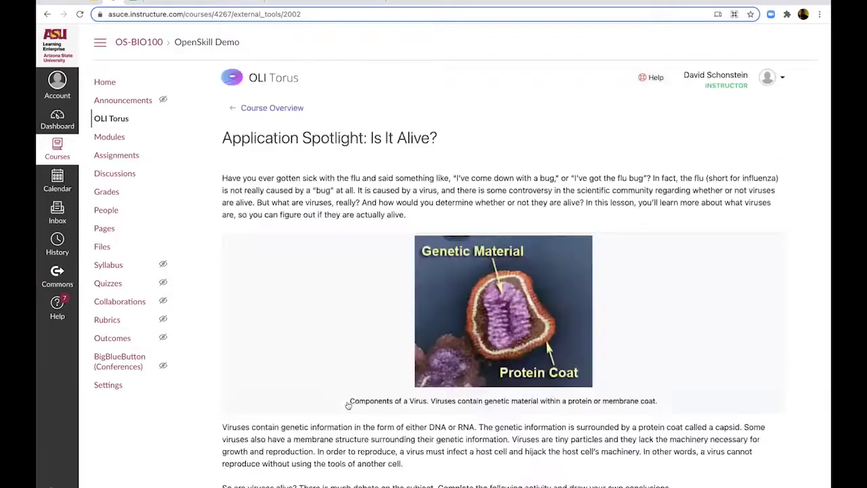
pyautogui.scroll(-5, 359, 311)
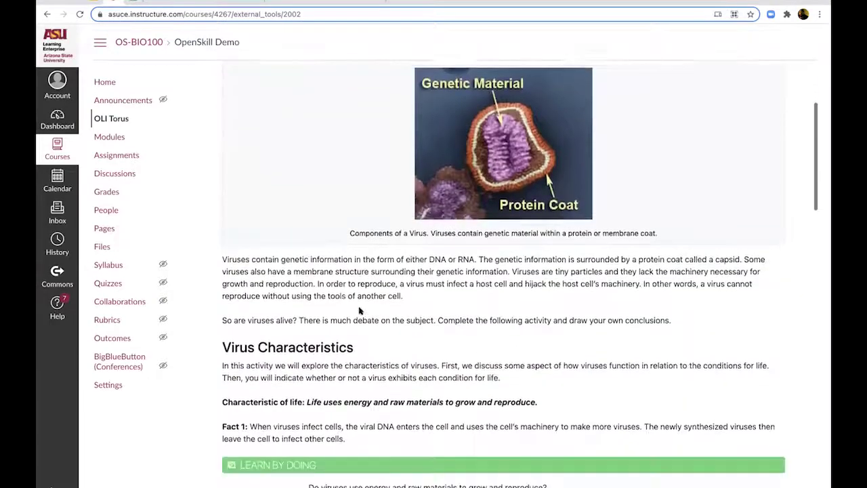
pyautogui.scroll(-5, 359, 310)
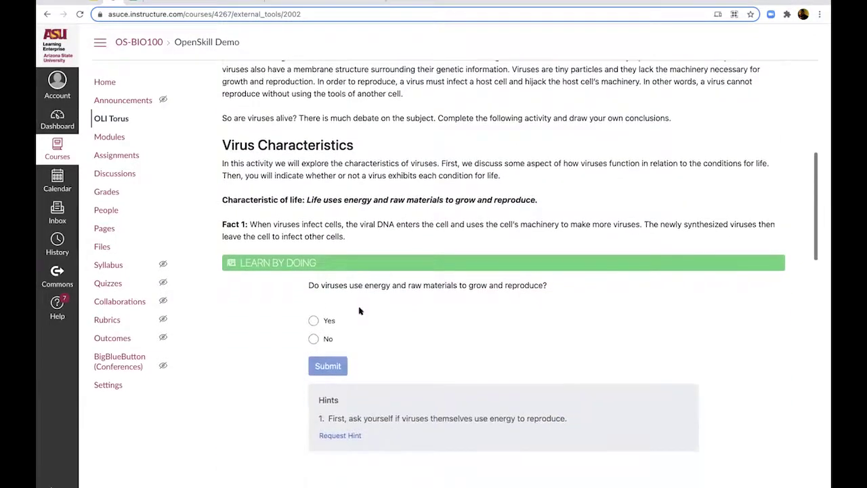
pyautogui.scroll(-8, 359, 310)
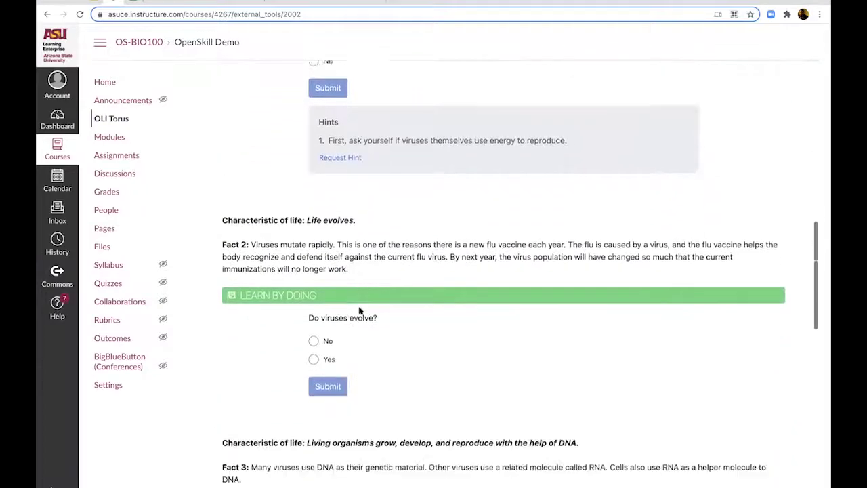
pyautogui.scroll(-9, 359, 311)
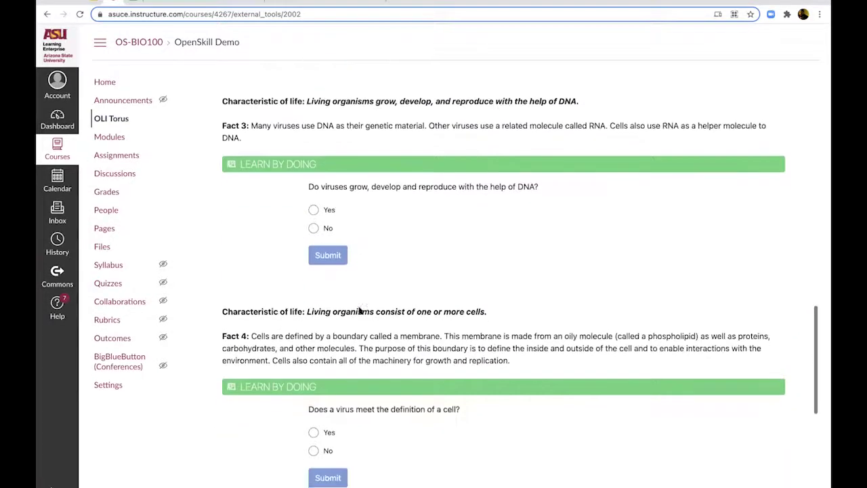
pyautogui.scroll(-7, 359, 310)
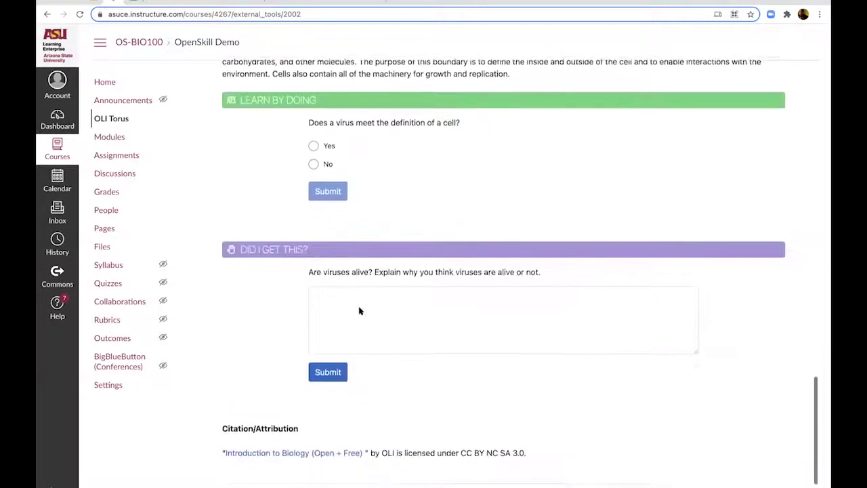
pyautogui.scroll(-1, 359, 310)
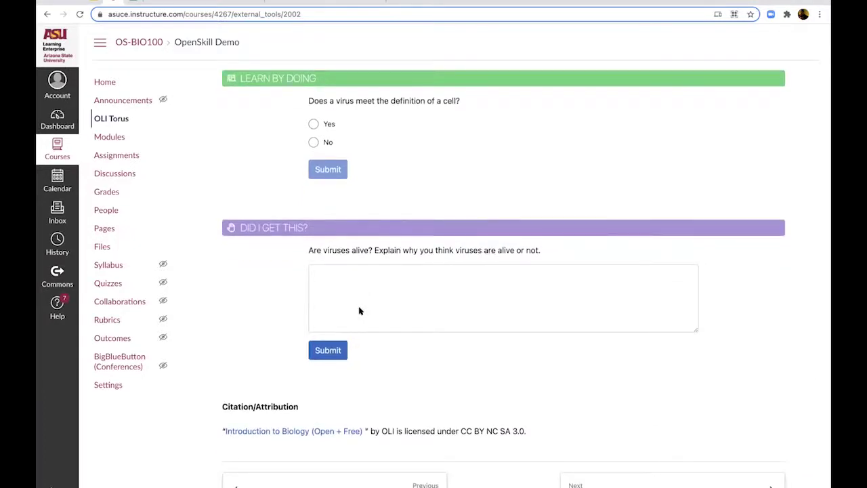
# - Switch to the Introduction to OpenSkill (OpenEd) presentation in Google Slides and look through the slides following the Demo slide
pyautogui.hotkey('ctrl', 'Tab')
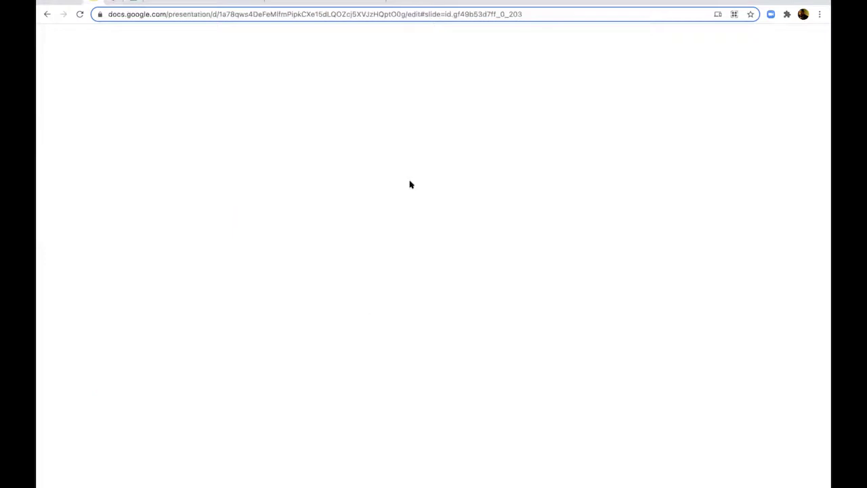
pyautogui.scroll(-5, 124, 321)
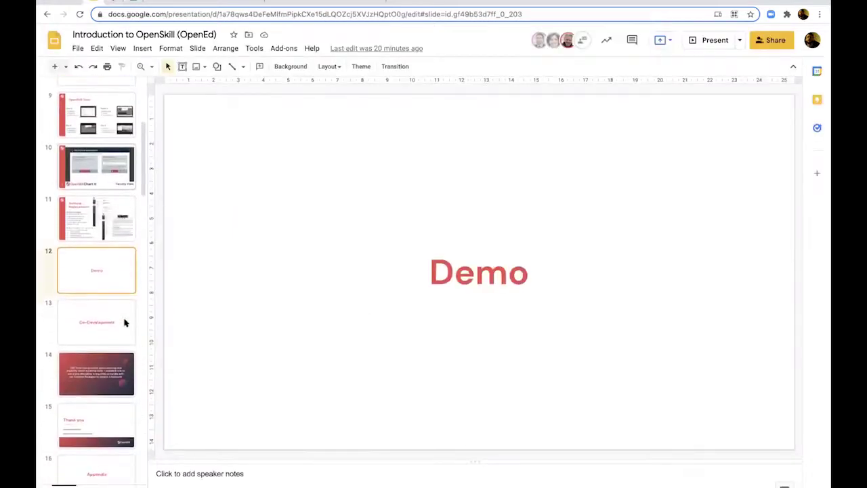